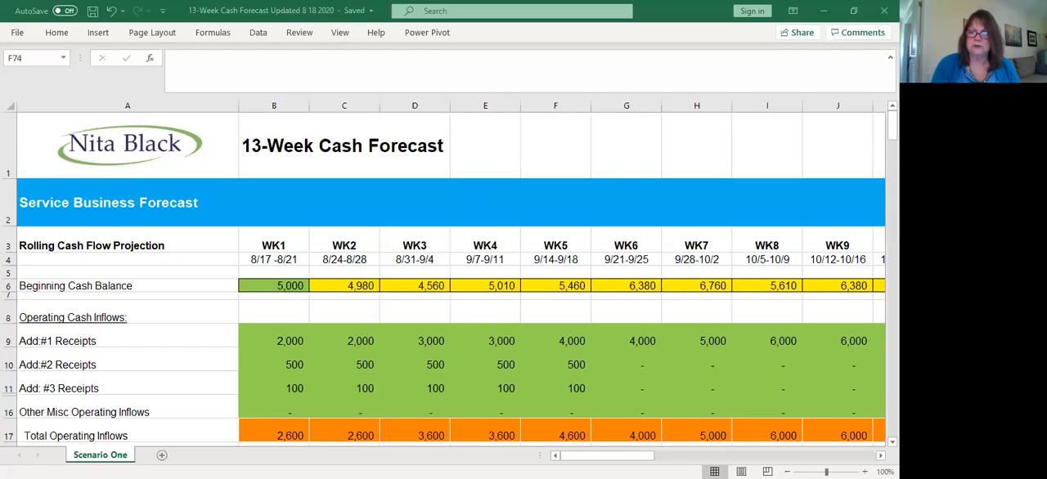
Copy the WK5 #2 Receipts amount of 500 into WK6 through WK13 of the same row
scroll(367, 240, "down", 1)
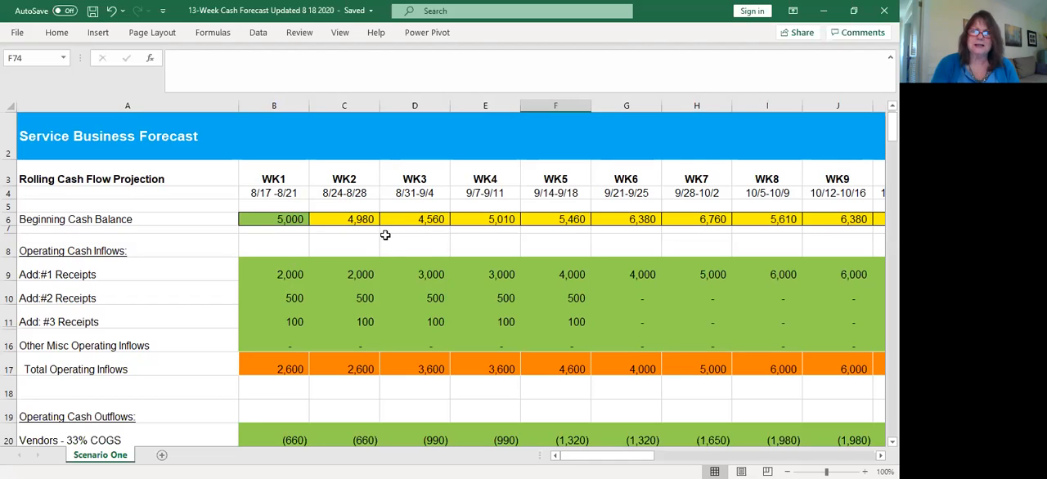
left_click(334, 241)
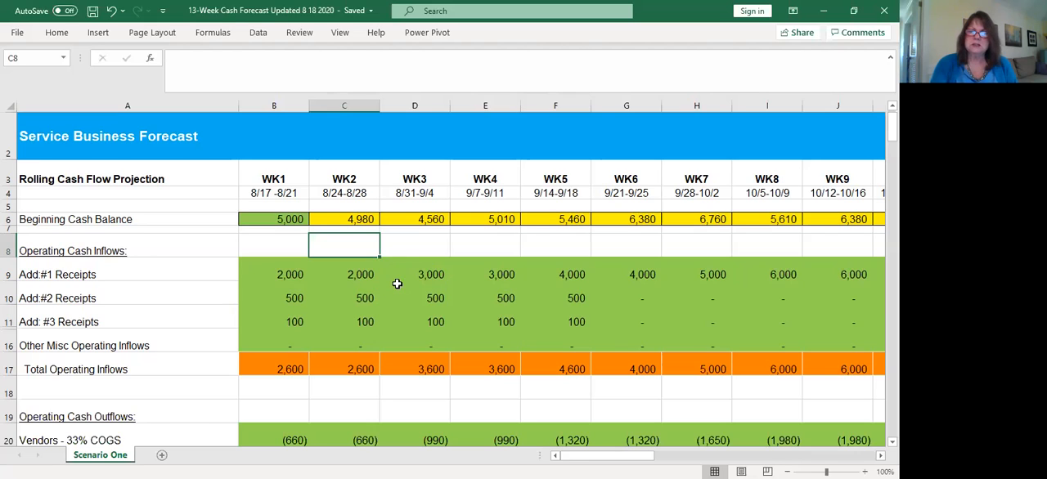
left_click(571, 297)
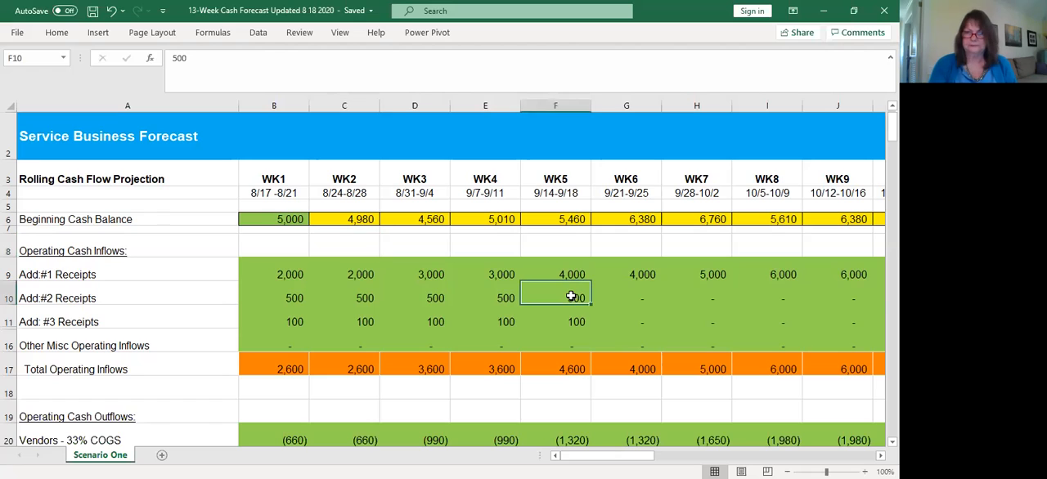
right_click(571, 297)
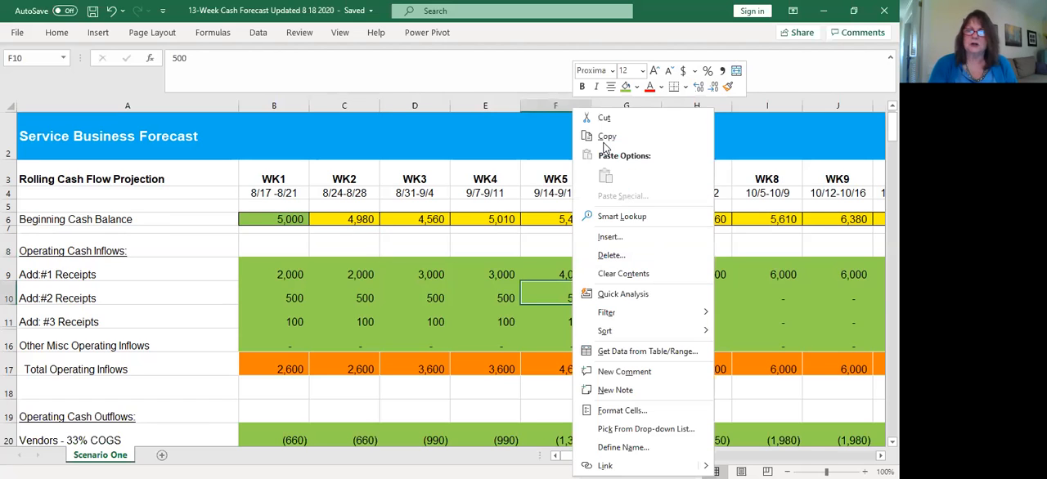
key("c")
left_click(632, 298)
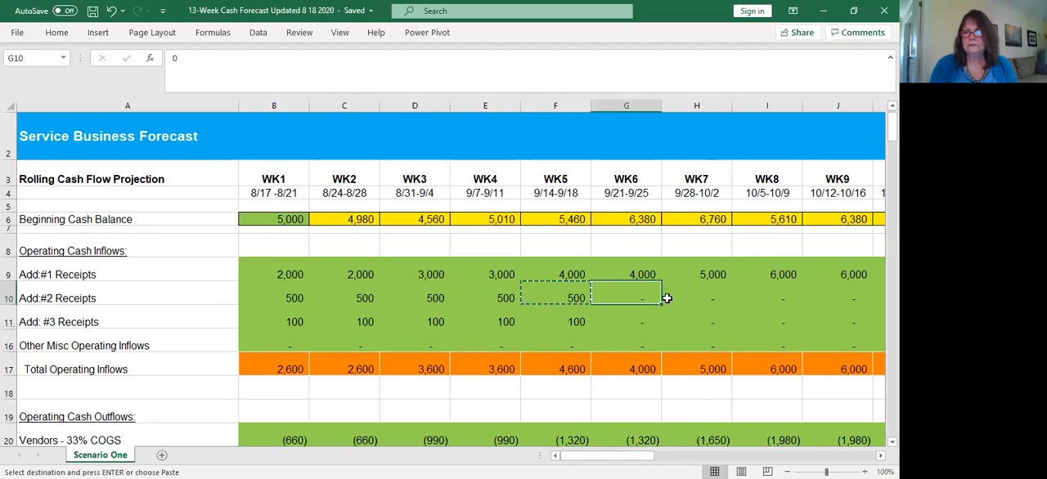
left_click_drag(700, 299, 828, 299)
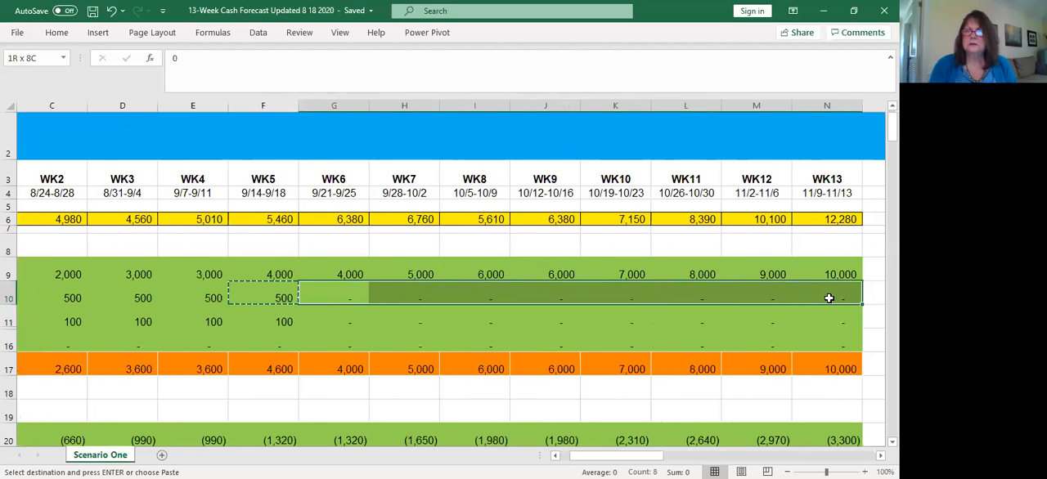
key("ctrl+v")
Copy the WK5 #3 Receipts amount of 100 across WK6 through WK13
left_click(273, 320)
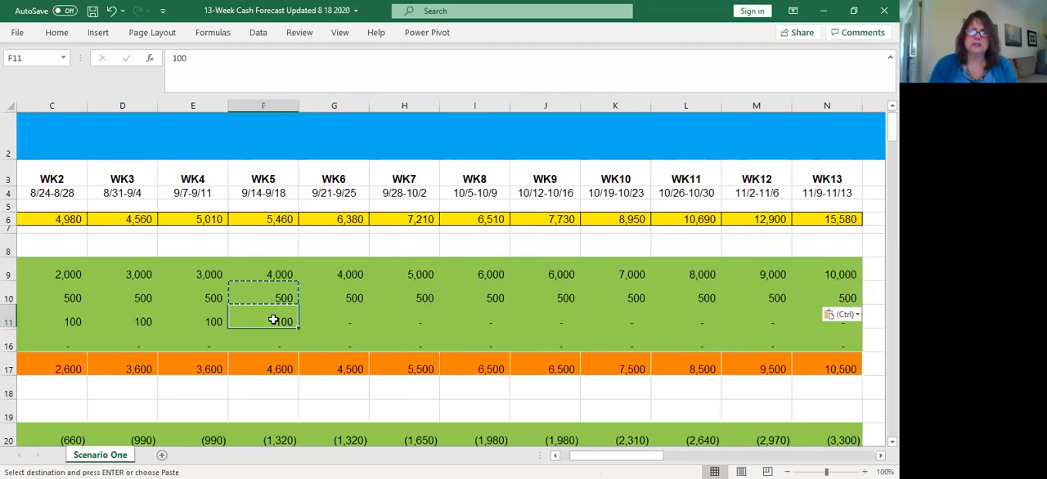
right_click(273, 320)
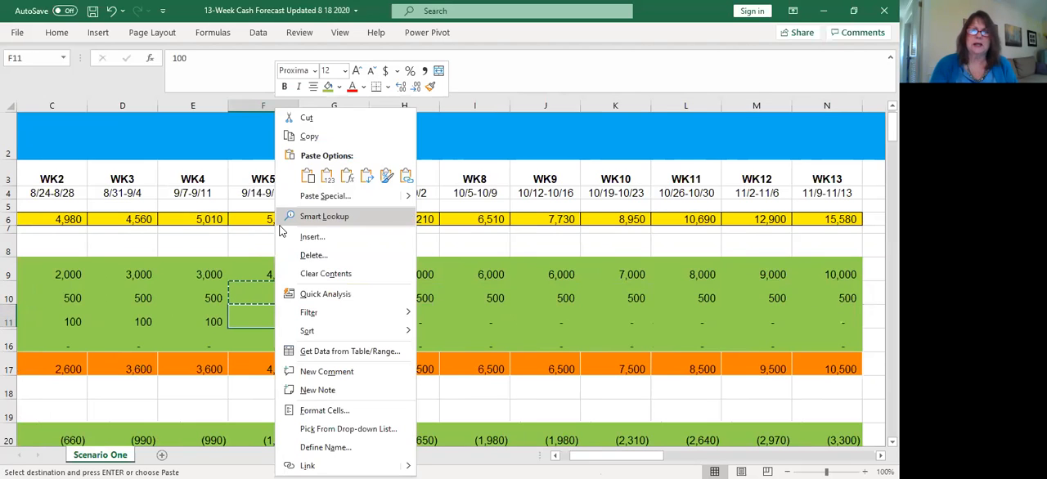
left_click(309, 137)
left_click_drag(335, 320, 826, 314)
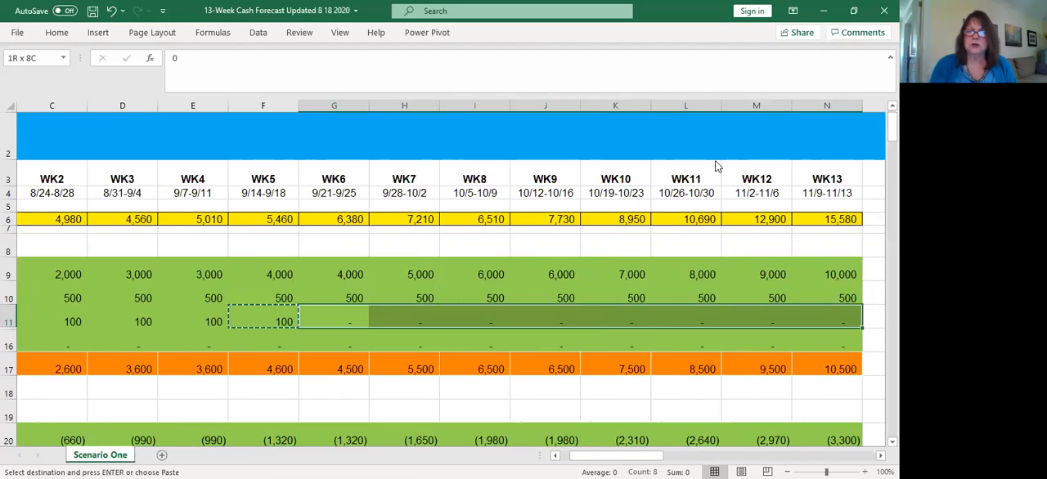
key("ctrl+v")
left_click(374, 336)
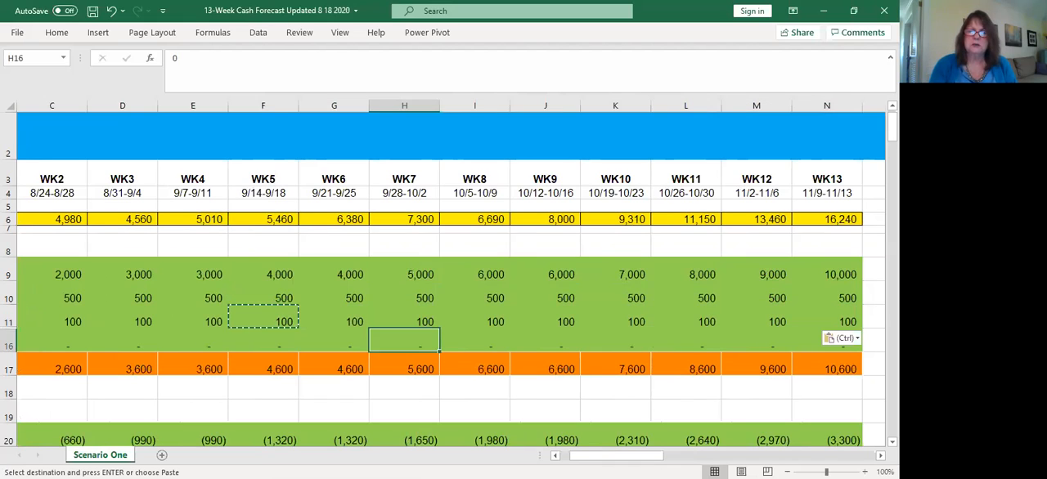
Add "COGS" to both "Vendors - 10%" labels under Operating Cash Outflows, in A21 and A22
scroll(450, 280, "left", 1)
scroll(154, 388, "left", 1)
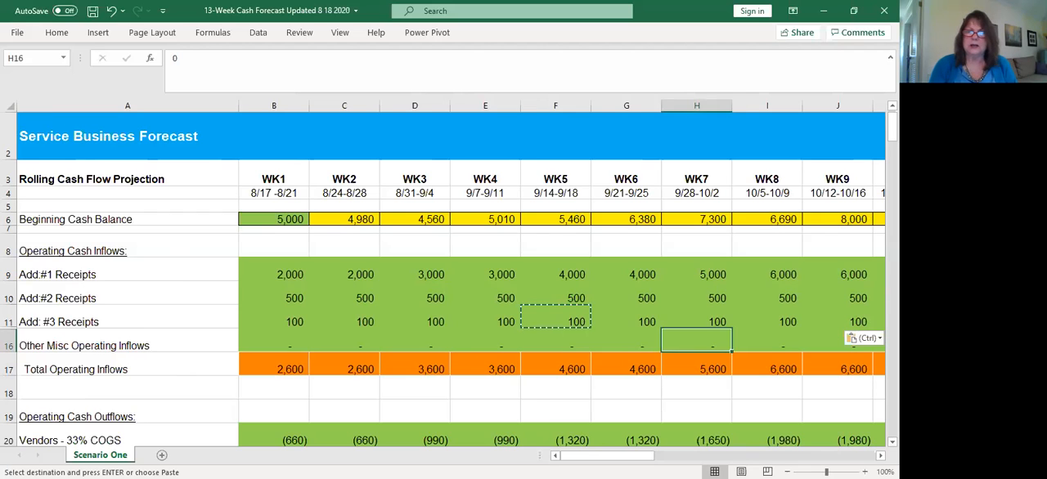
scroll(450, 284, "down", 1)
scroll(450, 278, "down", 1)
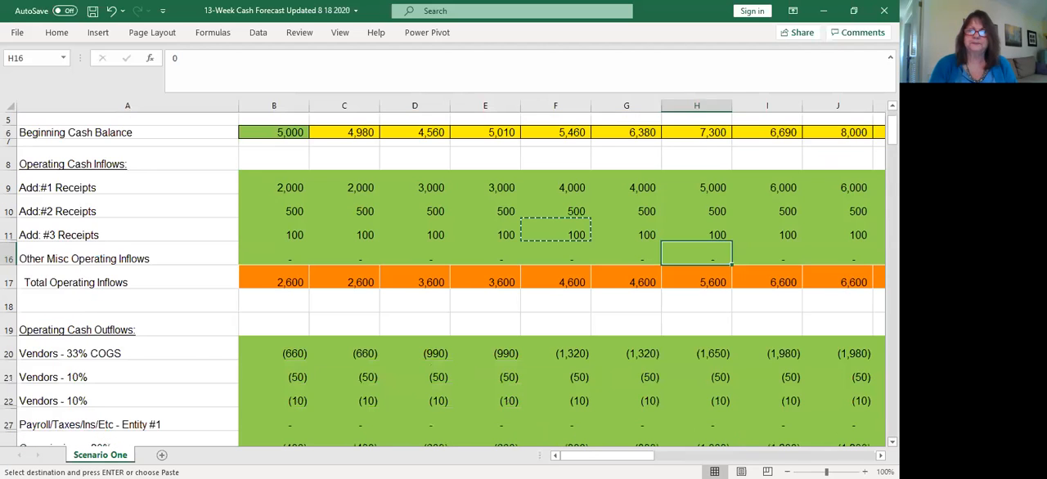
scroll(433, 377, "down", 1)
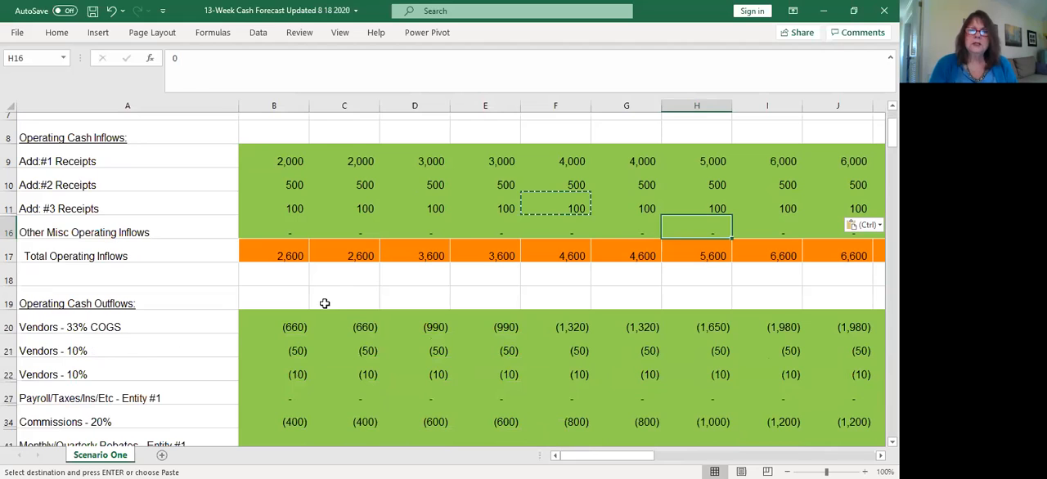
left_click(301, 295)
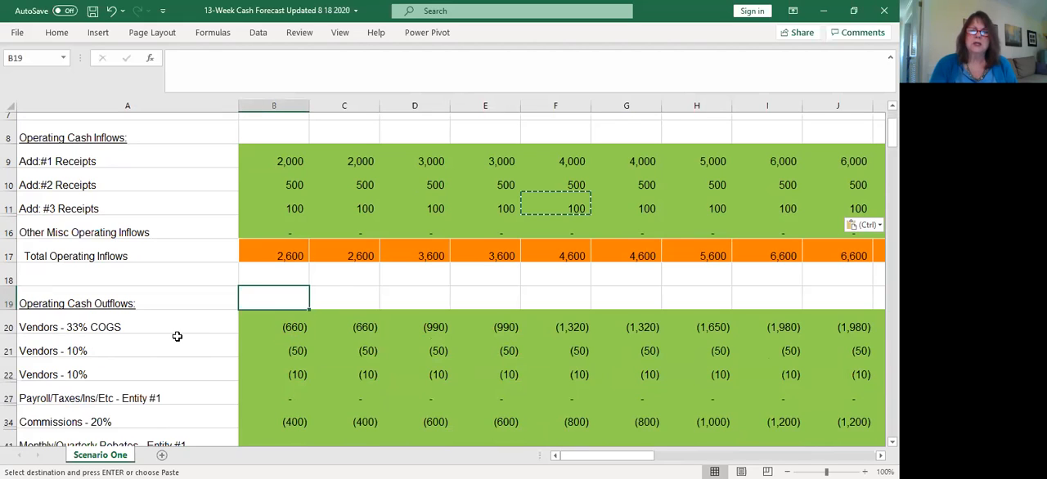
double_click(136, 346)
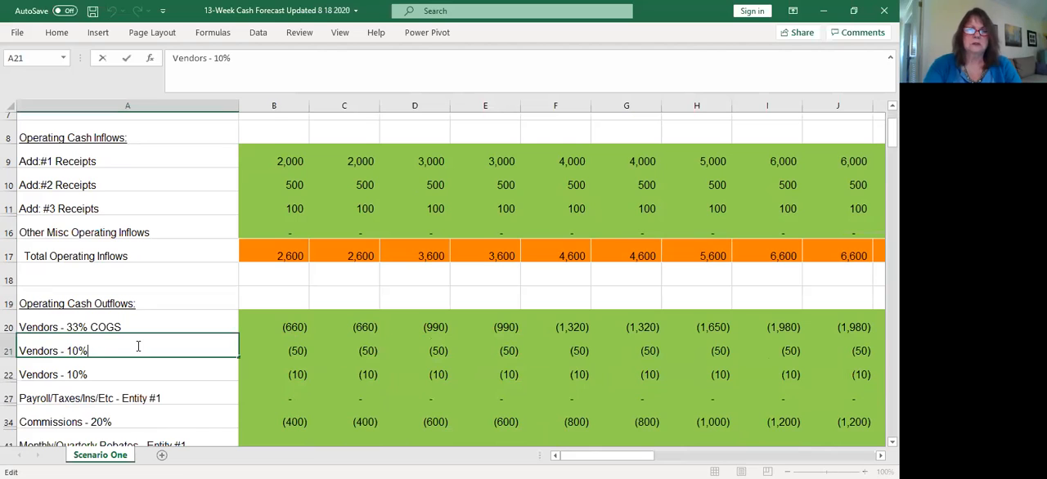
type("COGS")
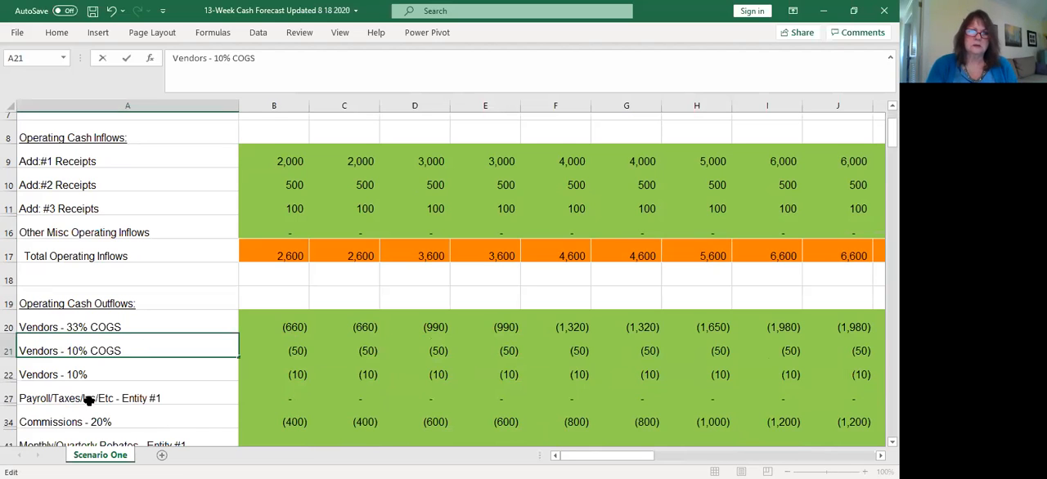
double_click(117, 377)
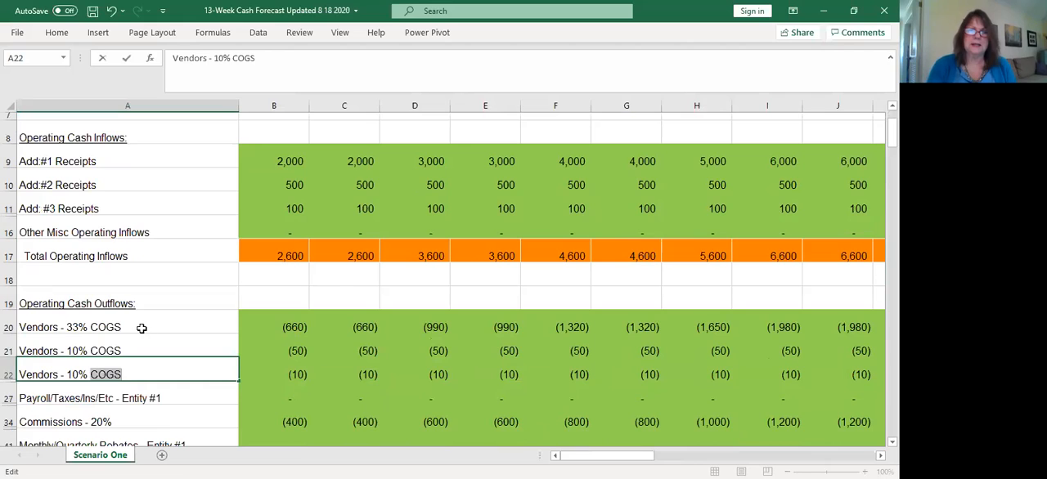
left_click(304, 161)
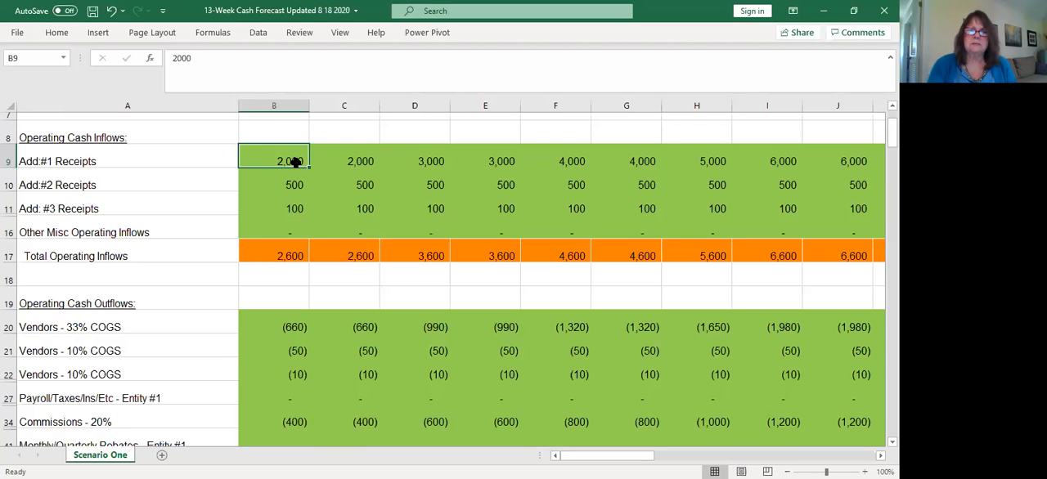
Copy the WK9 formulas of both Vendors - 10% COGS rows into WK10 through WK13
left_click(291, 327)
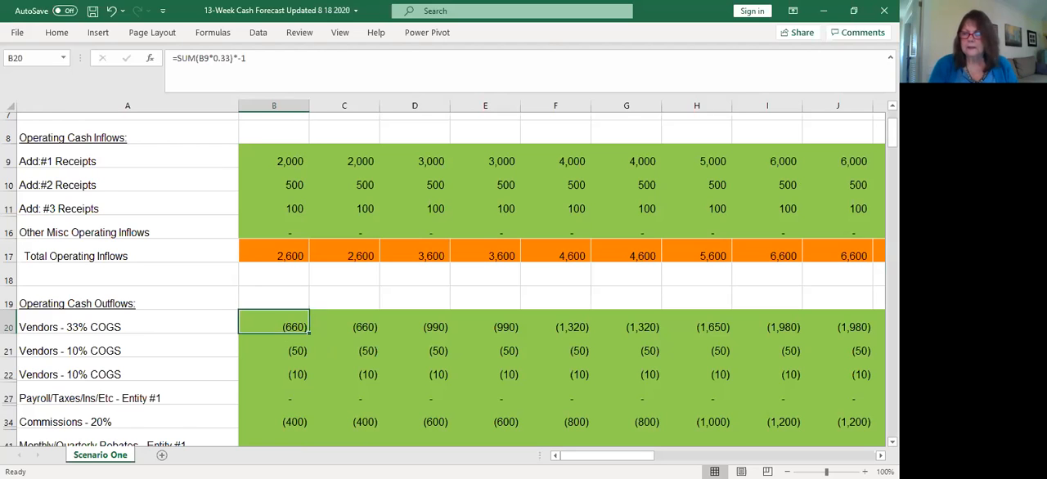
scroll(449, 279, "down", 1)
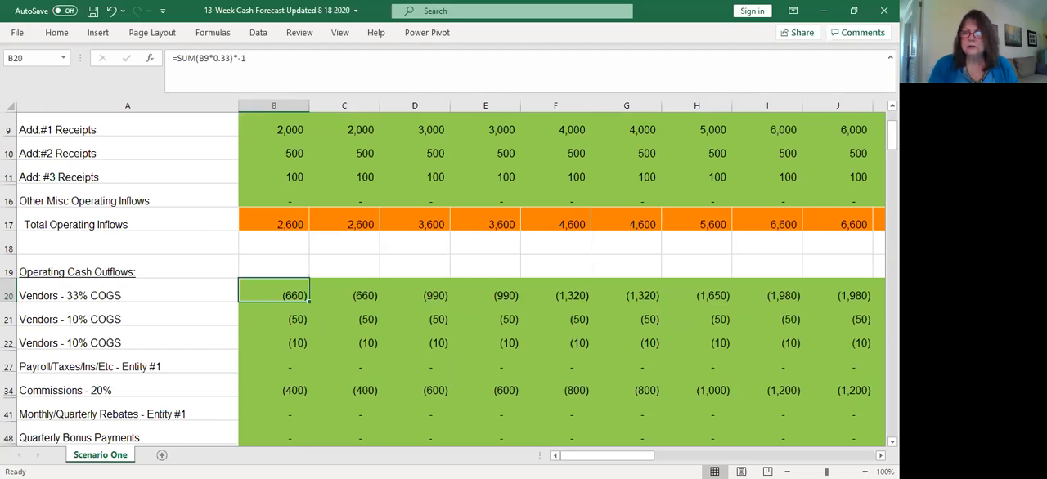
scroll(621, 315, "right", 1)
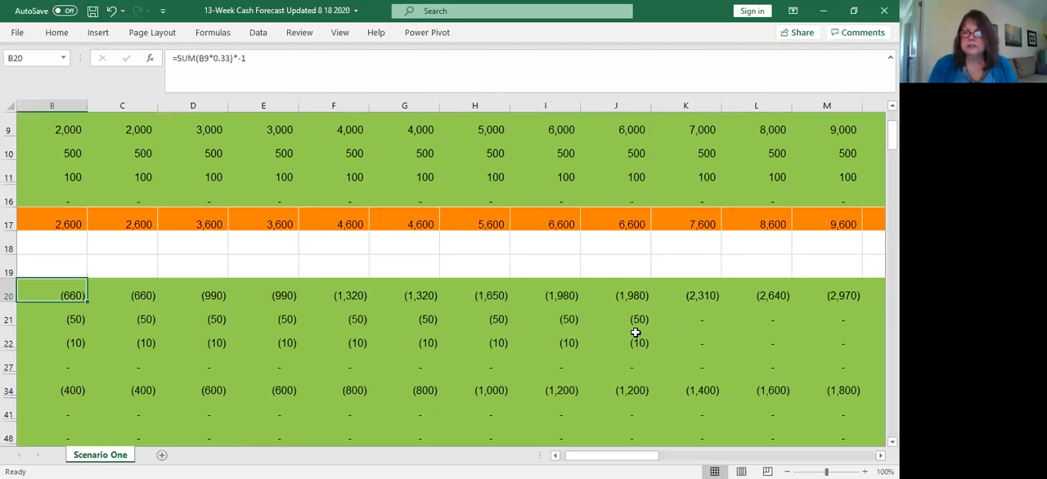
left_click_drag(635, 327, 635, 342)
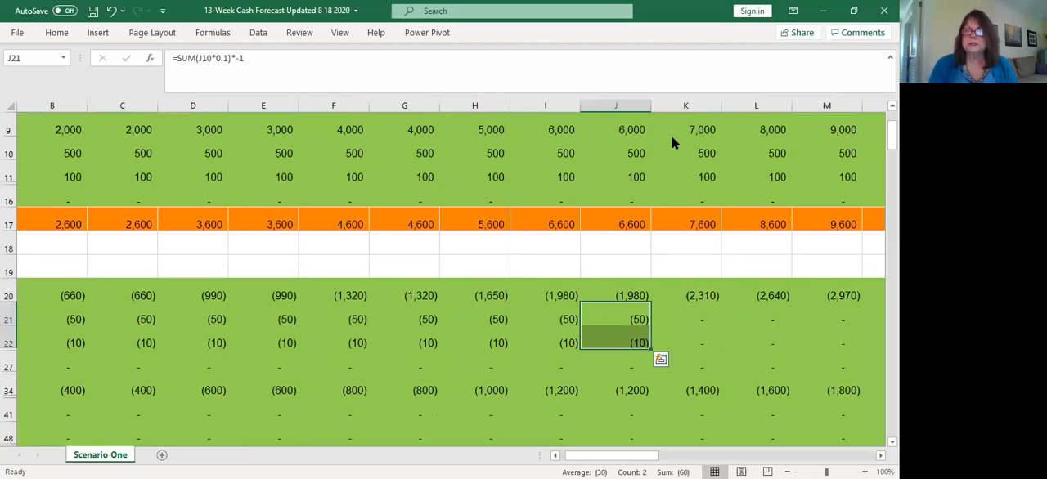
right_click(638, 340)
left_click(671, 137)
mouse_move(692, 317)
left_mouse_down()
mouse_move(887, 333)
mouse_move(691, 333)
left_mouse_up()
key("ctrl+v")
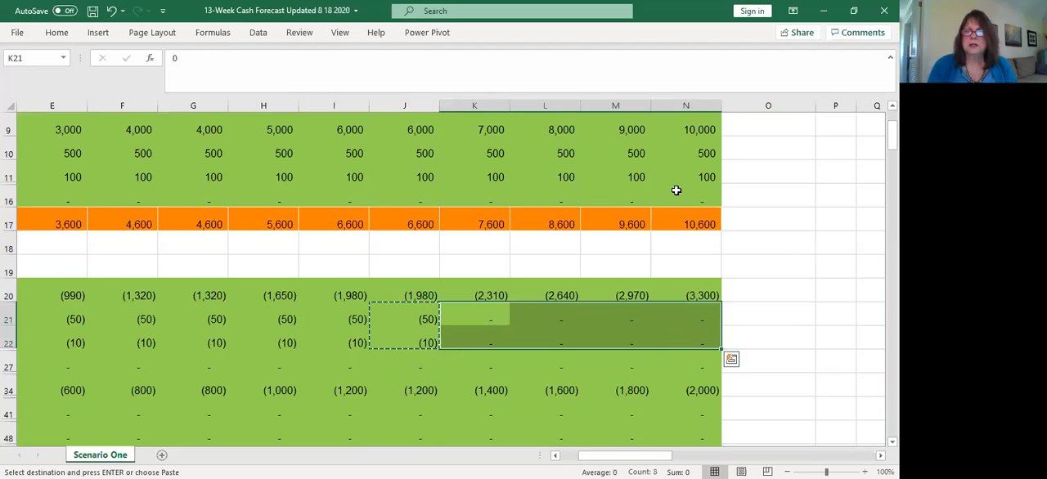
key("ctrl+v")
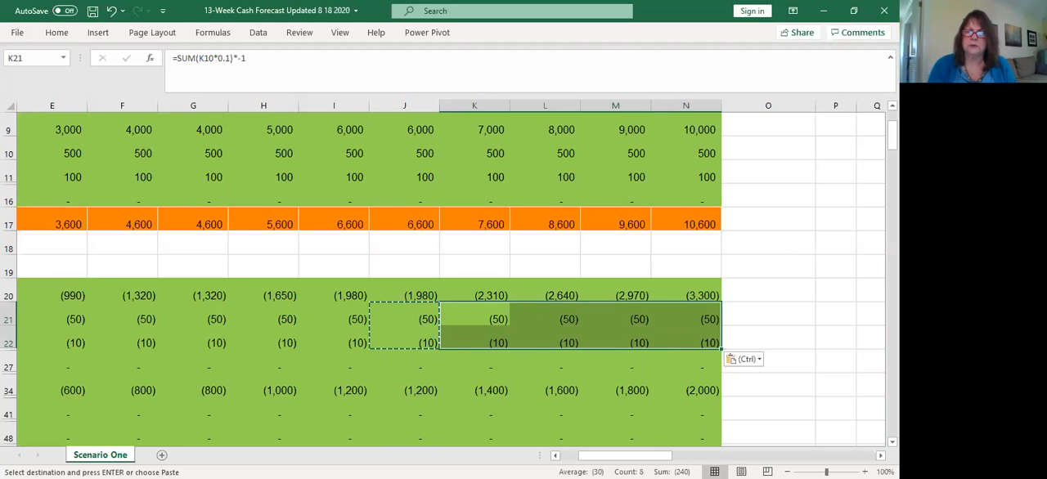
Examine the WK1 Total Operating Outflows formula and compare the outflow rows with the receipts above
scroll(302, 397, "left", 2)
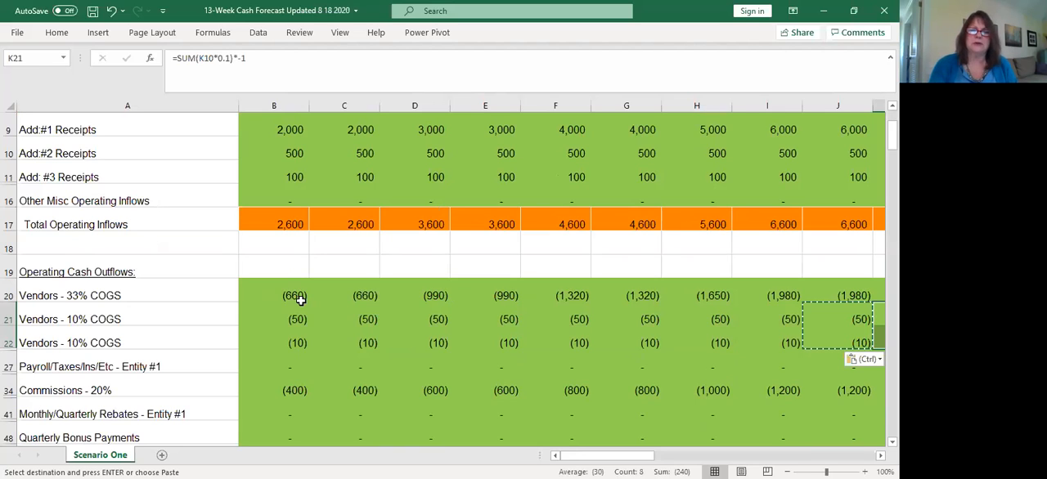
left_click(295, 211)
key("ctrl+Down")
key("ctrl+Down")
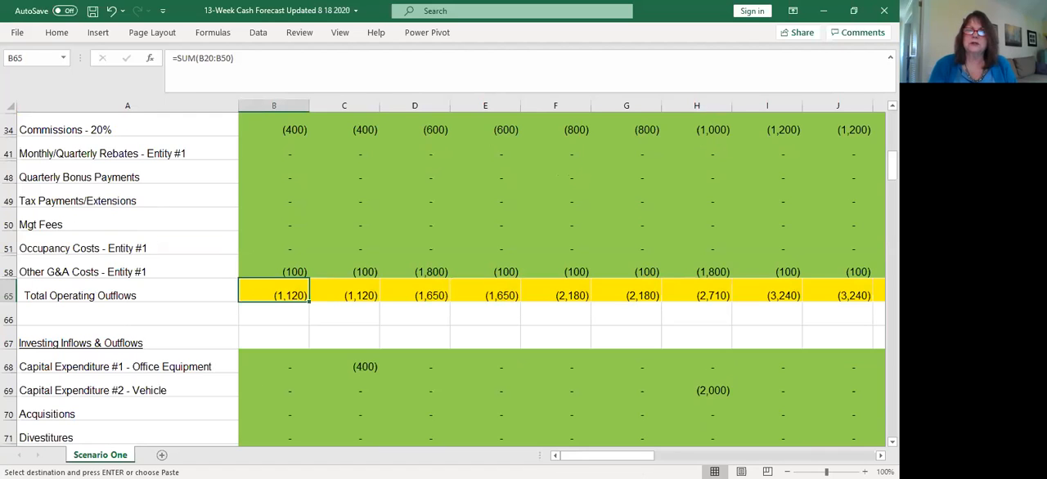
scroll(561, 278, "up", 3)
scroll(282, 335, "up", 1)
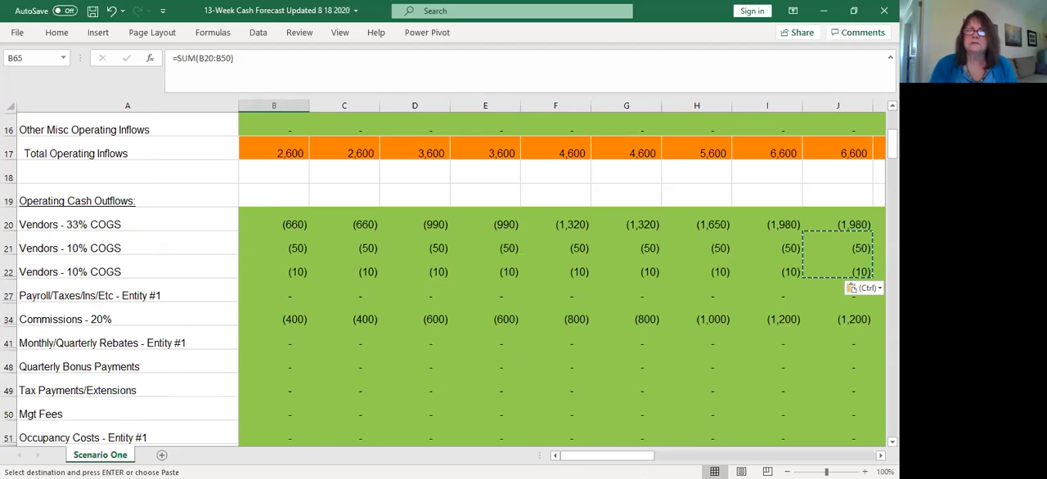
scroll(561, 278, "up", 1)
scroll(450, 278, "up", 1)
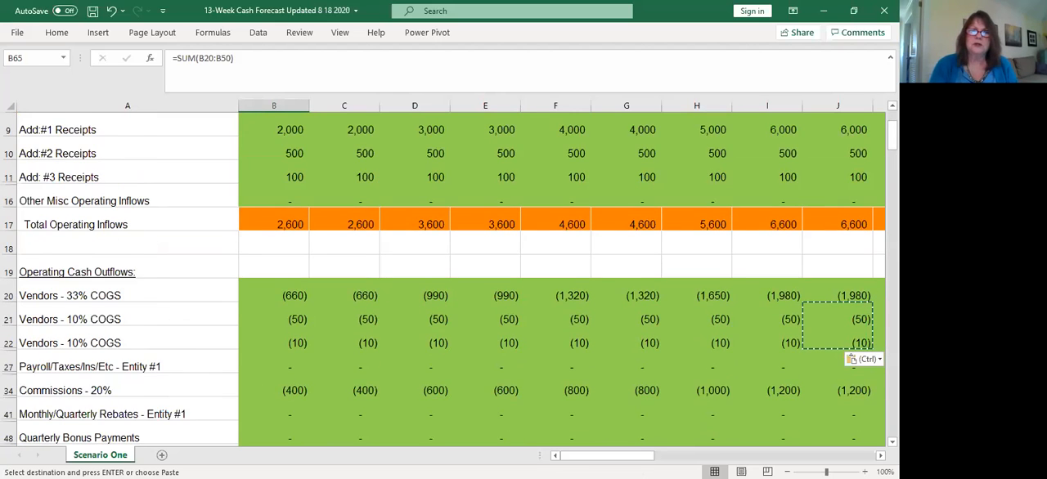
scroll(296, 395, "up", 1)
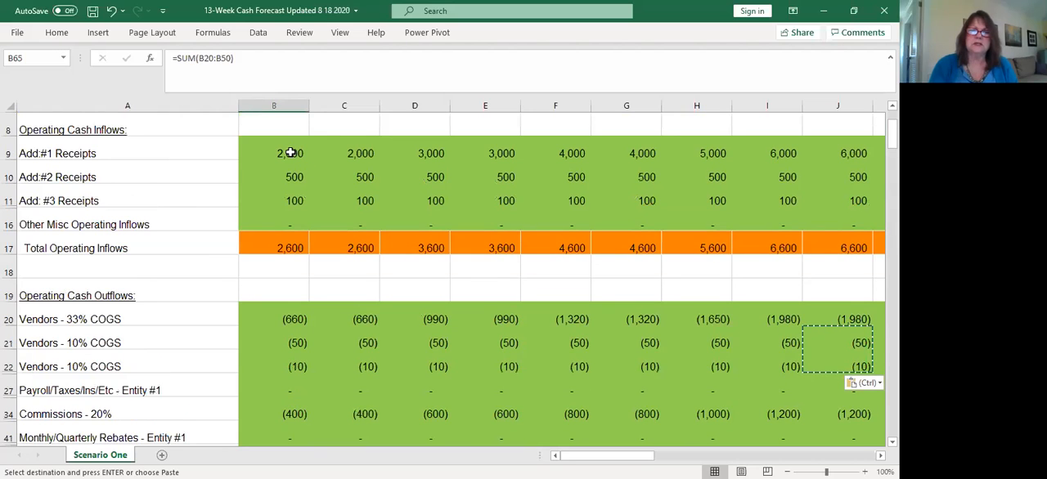
Examine the WK1 Commissions - 20% formula and review the remaining operating outflow and investing rows
left_click(292, 417)
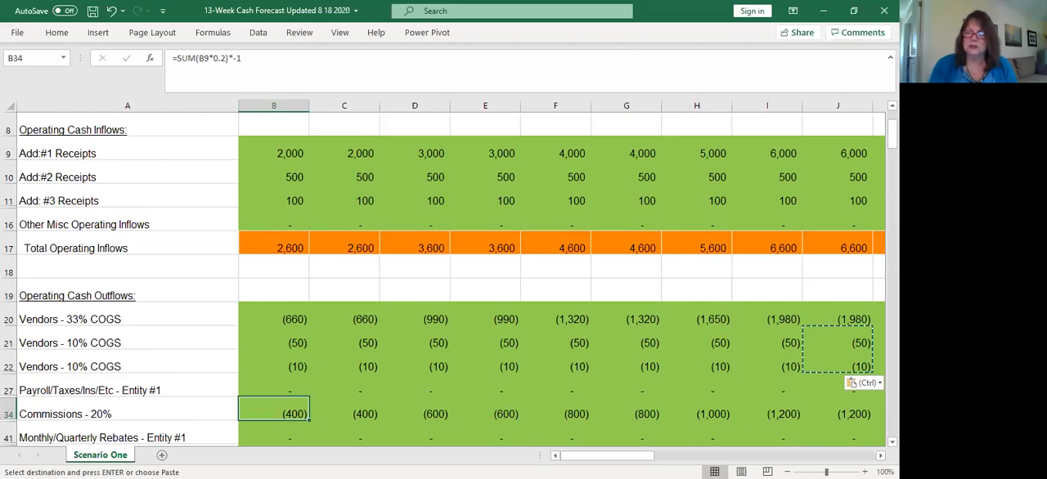
scroll(449, 279, "down", 1)
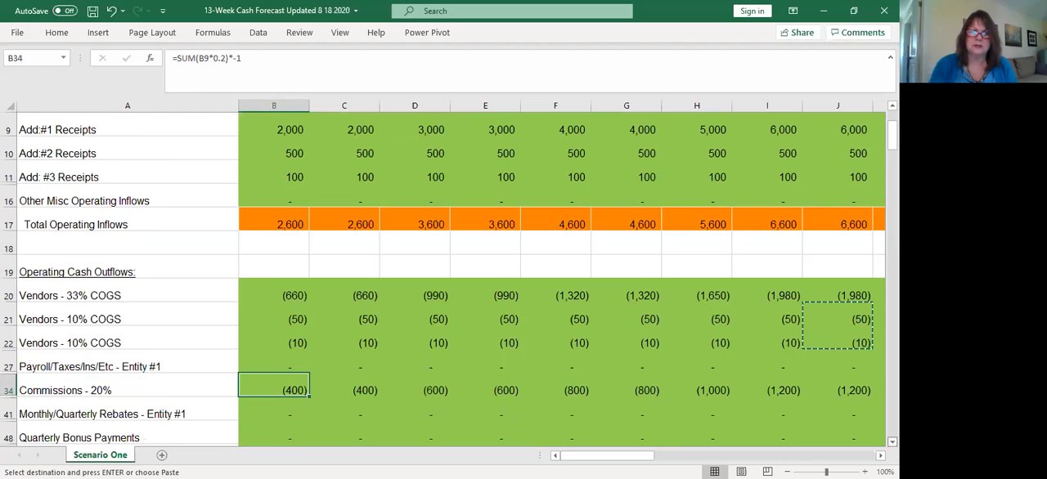
scroll(449, 286, "down", 1)
scroll(562, 423, "down", 3)
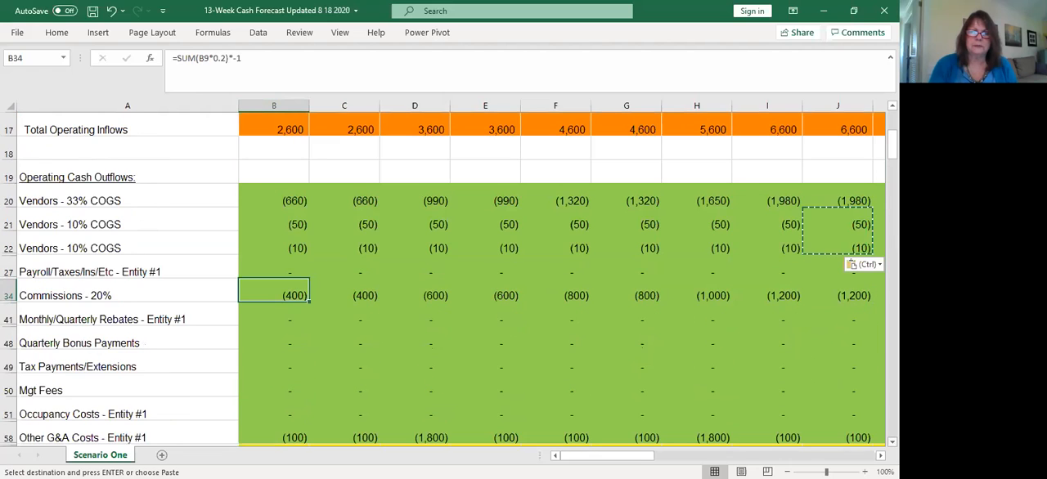
scroll(562, 424, "down", 2)
scroll(329, 402, "down", 1)
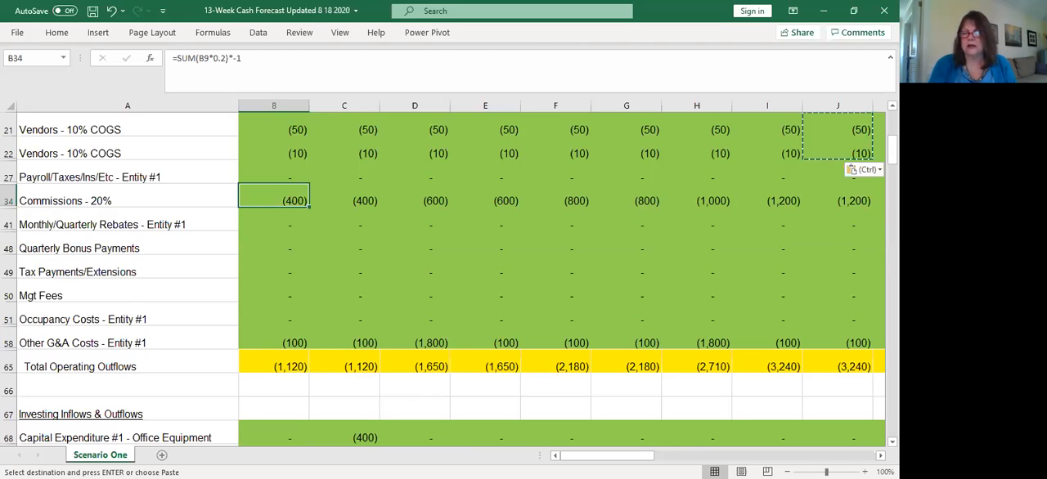
scroll(561, 278, "down", 1)
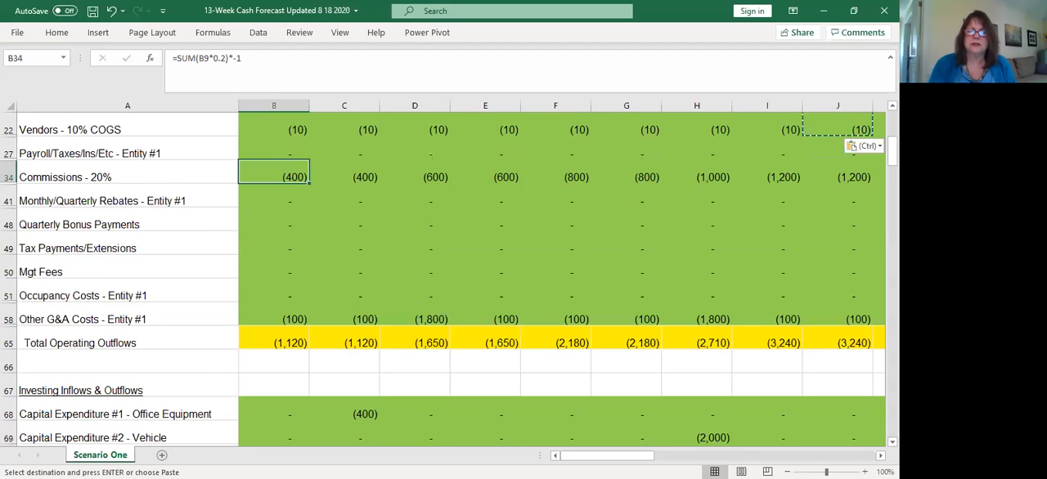
scroll(561, 278, "down", 2)
scroll(561, 278, "down", 2)
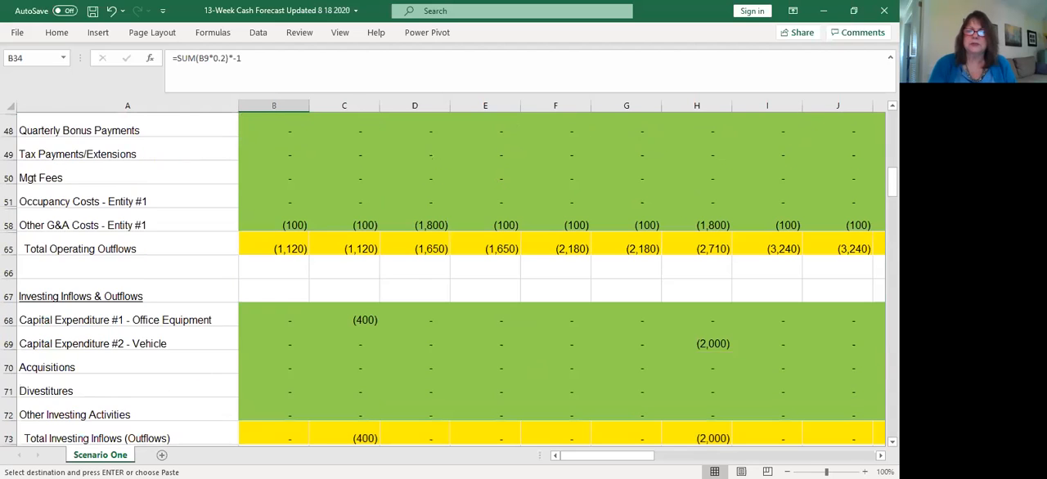
Enter -400 for Capital Expenditure #1 - Office Equipment in cell I68 under Investing Inflows & Outflows
scroll(561, 278, "down", 2)
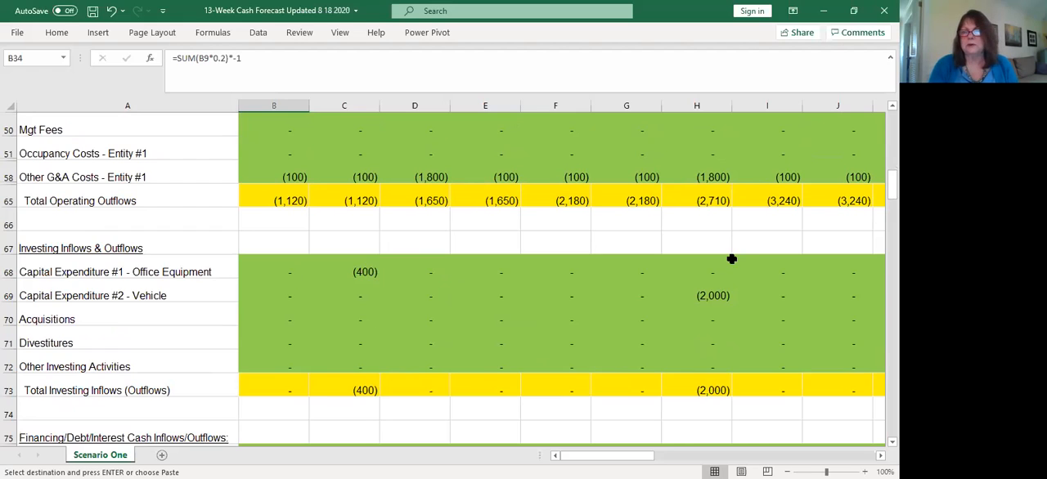
left_click(784, 273)
type("-400")
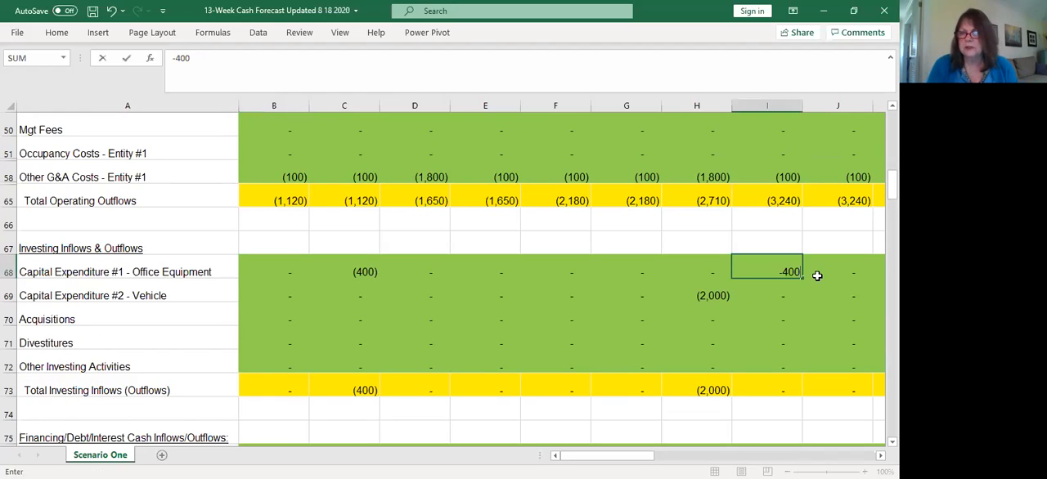
key("Tab")
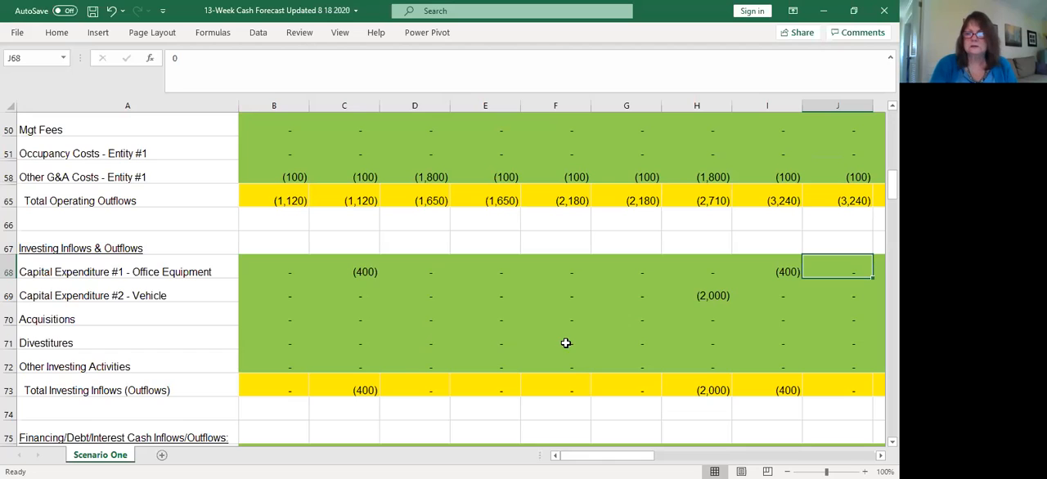
Review the Financing/Debt/Interest rows across the weeks, including debt borrowings, debt paydowns and dividends paid to shareholders
scroll(563, 279, "down", 1)
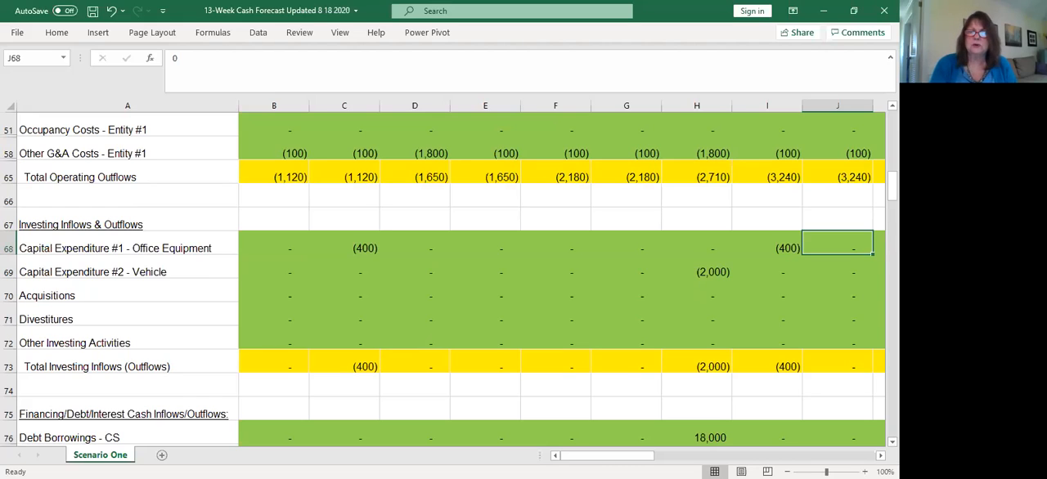
scroll(564, 279, "down", 2)
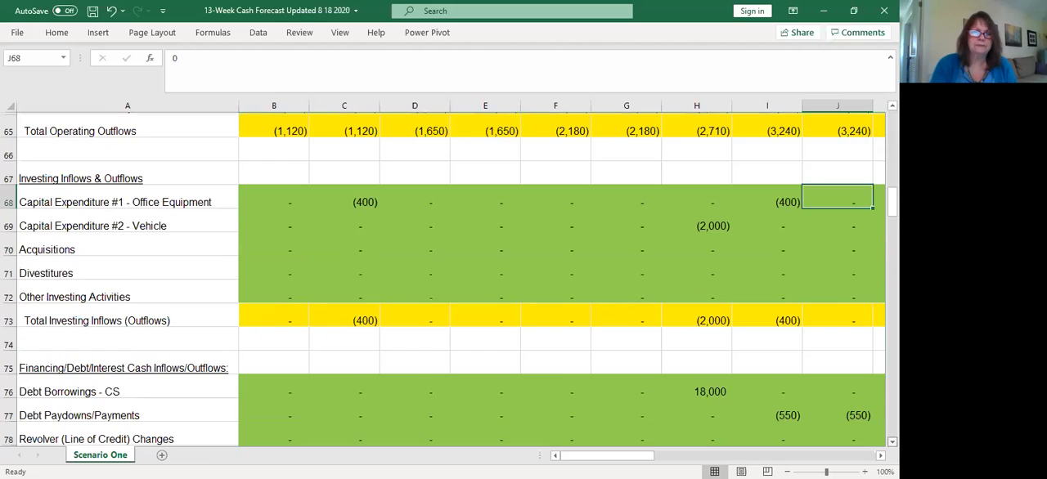
scroll(443, 278, "down", 2)
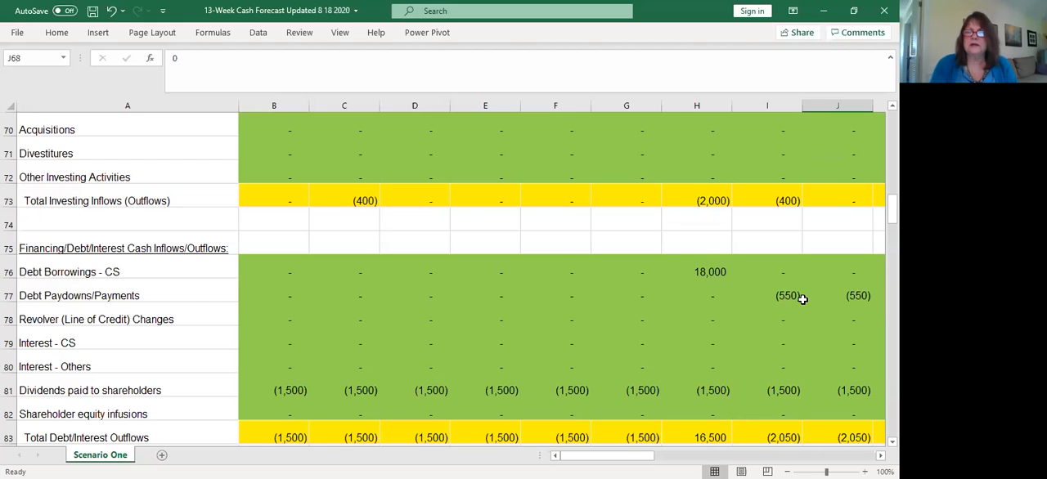
left_click(881, 456)
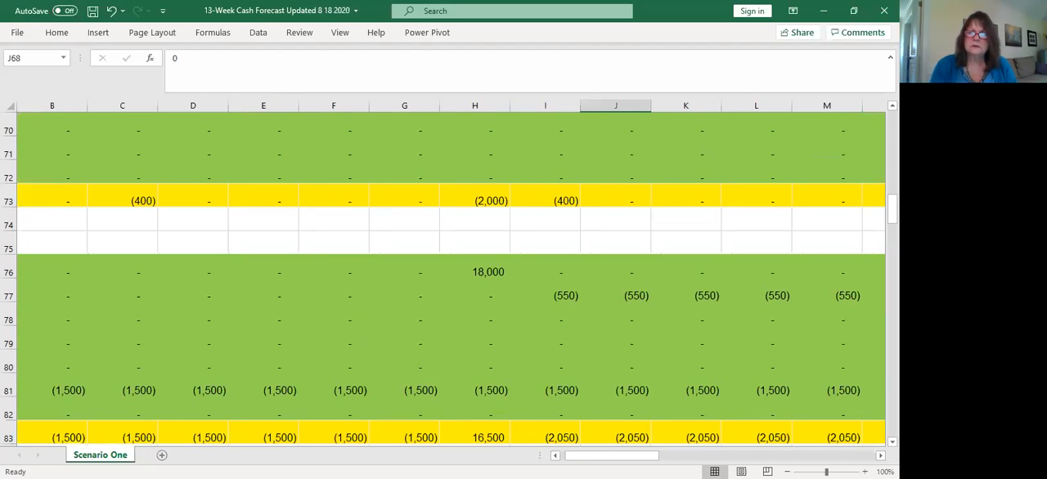
left_click(555, 456)
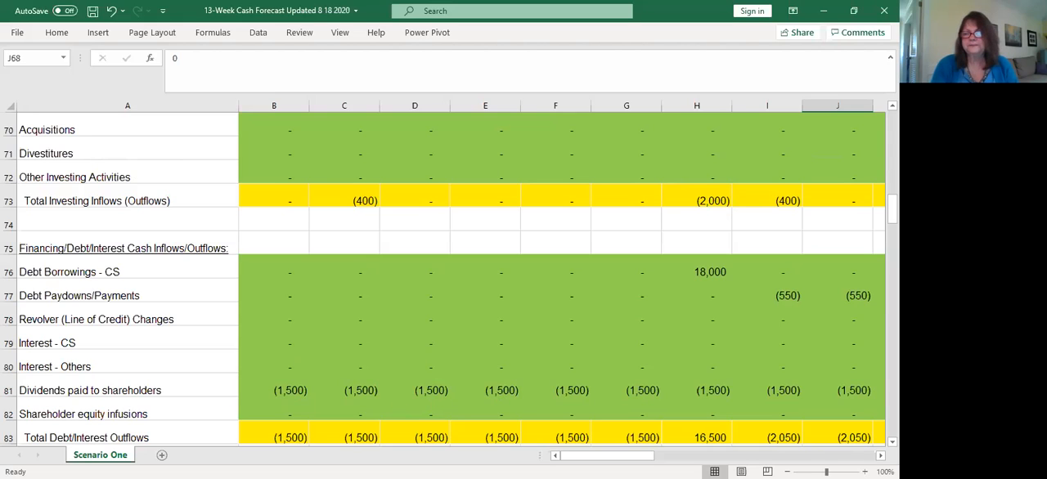
scroll(442, 278, "down", 1)
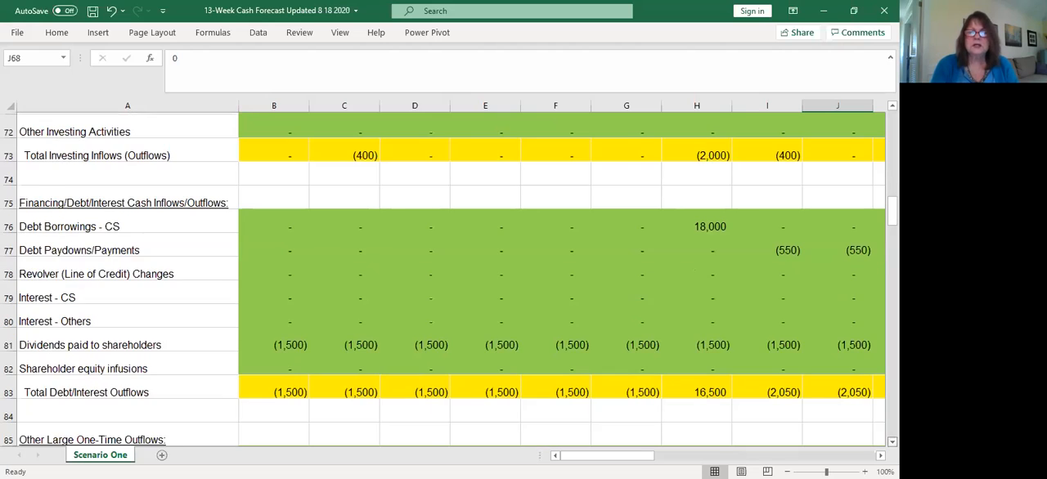
scroll(441, 279, "down", 1)
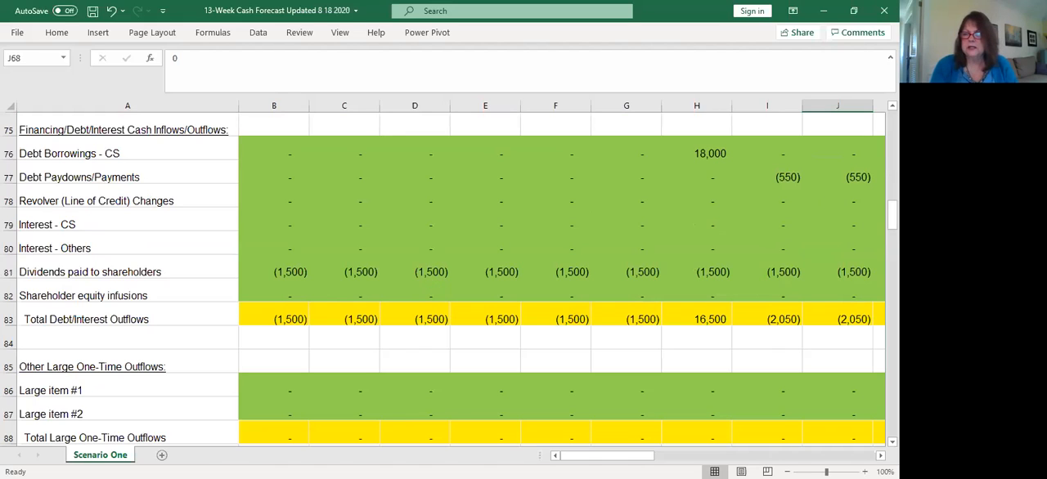
Review the Other Large One-Time Outflows, Total Cash Change for Week and Adjusted Cash Balance Less Debt Balance rows through the last week
scroll(561, 278, "down", 1)
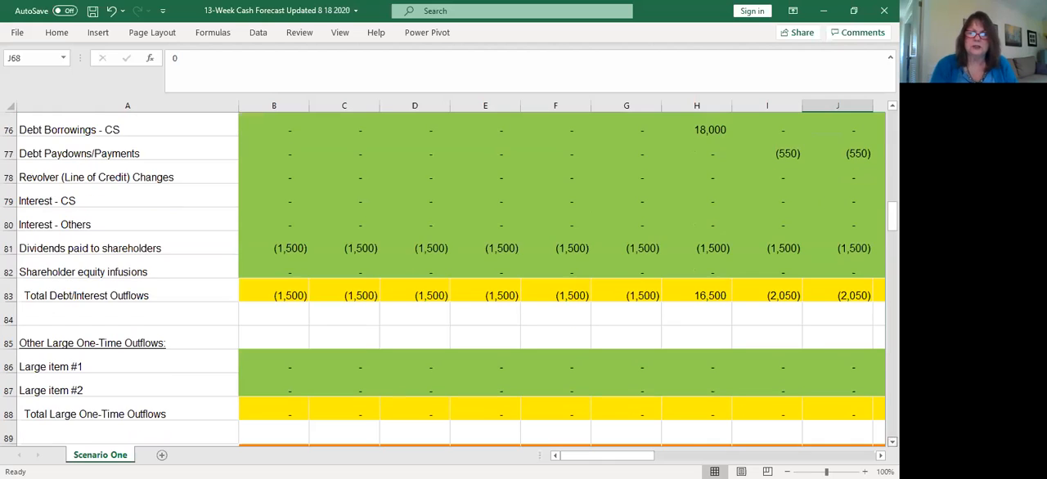
scroll(561, 278, "down", 1)
scroll(561, 278, "down", 1)
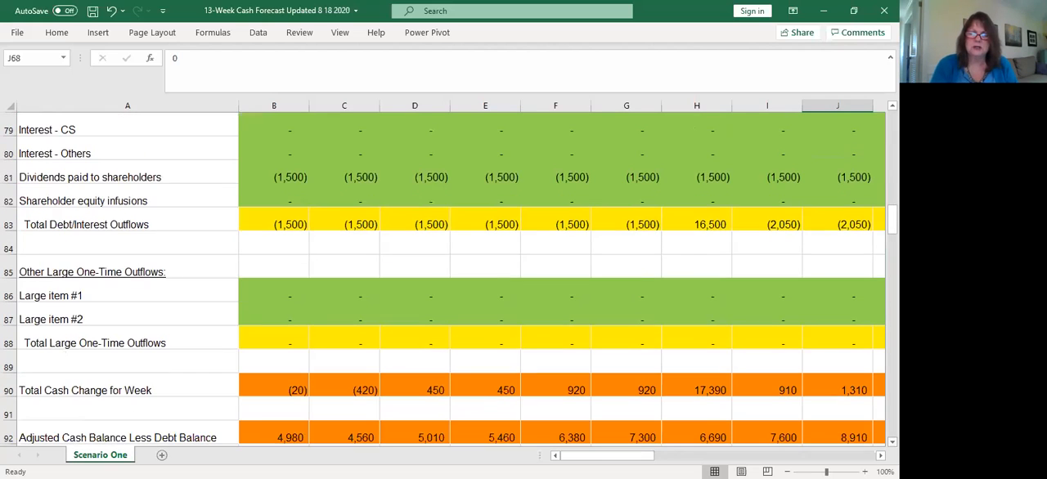
scroll(418, 310, "down", 1)
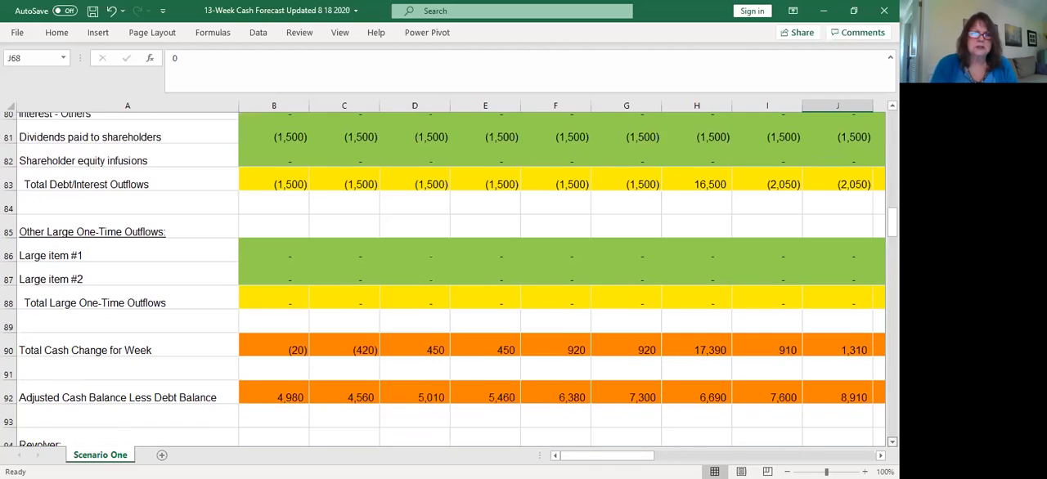
scroll(294, 308, "down", 2)
scroll(325, 292, "down", 1)
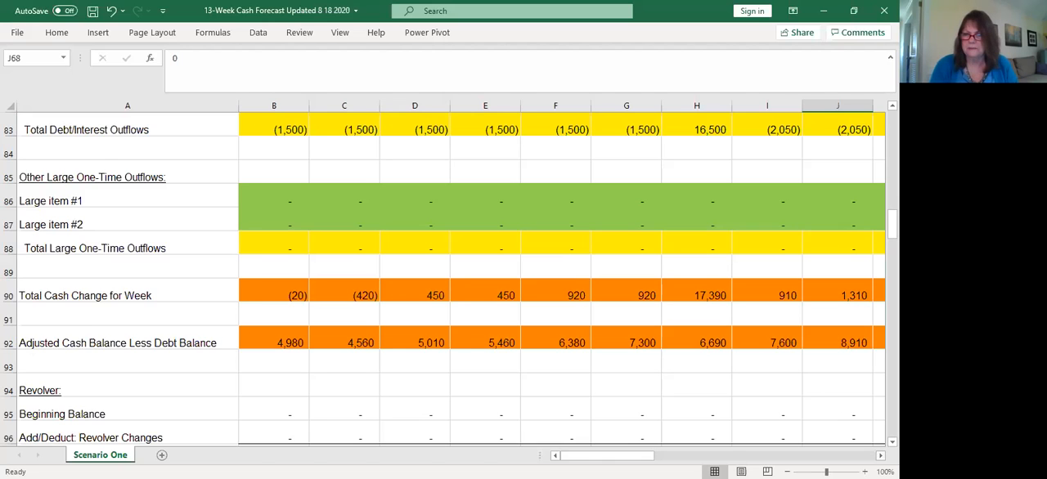
scroll(450, 278, "right", 2)
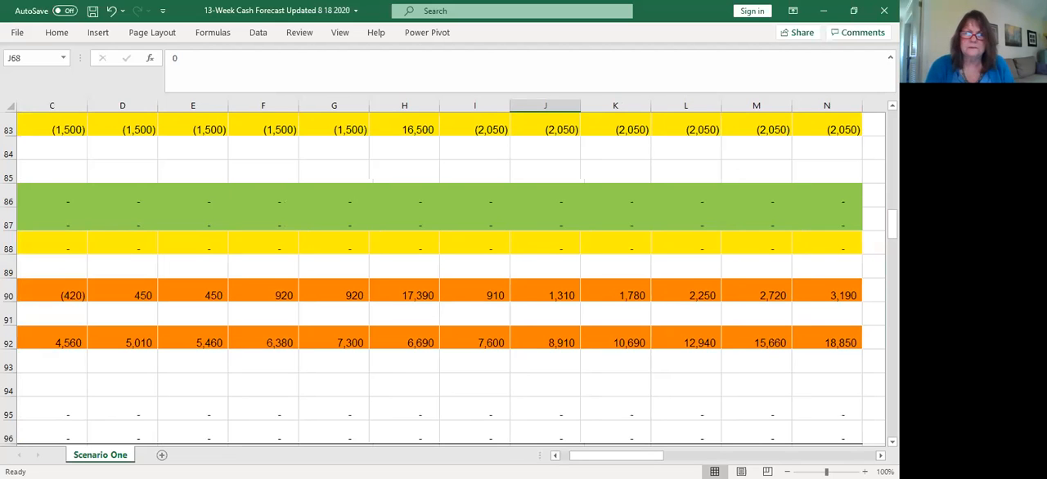
scroll(450, 270, "left", 1)
scroll(450, 269, "left", 1)
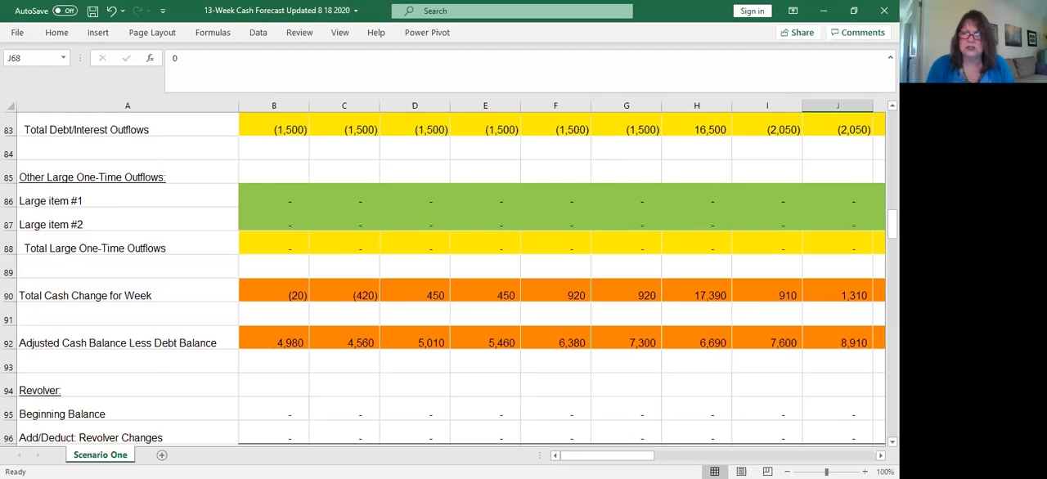
Examine the Revolver section, including Total Revolver and Revolver Availability, and the Net Cash Availability row
scroll(449, 278, "down", 1)
scroll(450, 278, "down", 1)
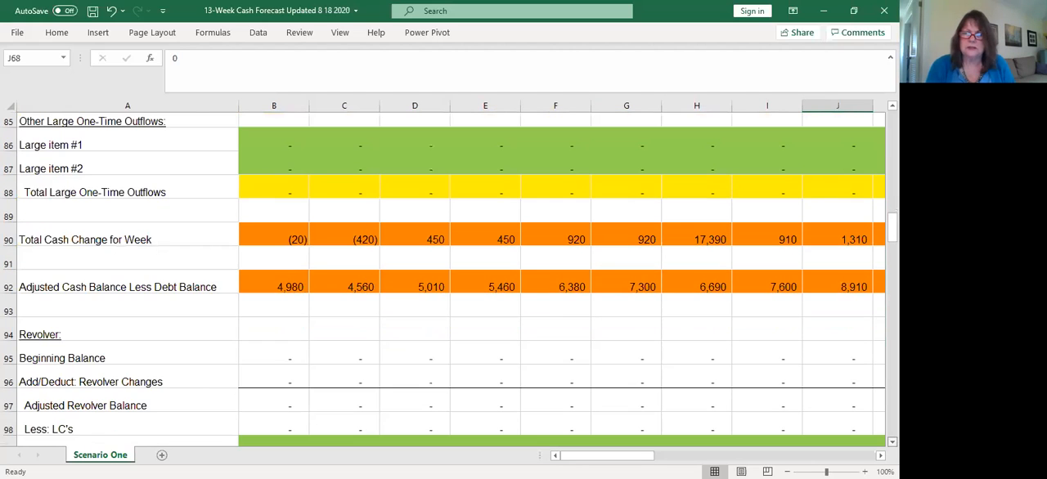
scroll(449, 278, "down", 1)
scroll(501, 305, "down", 1)
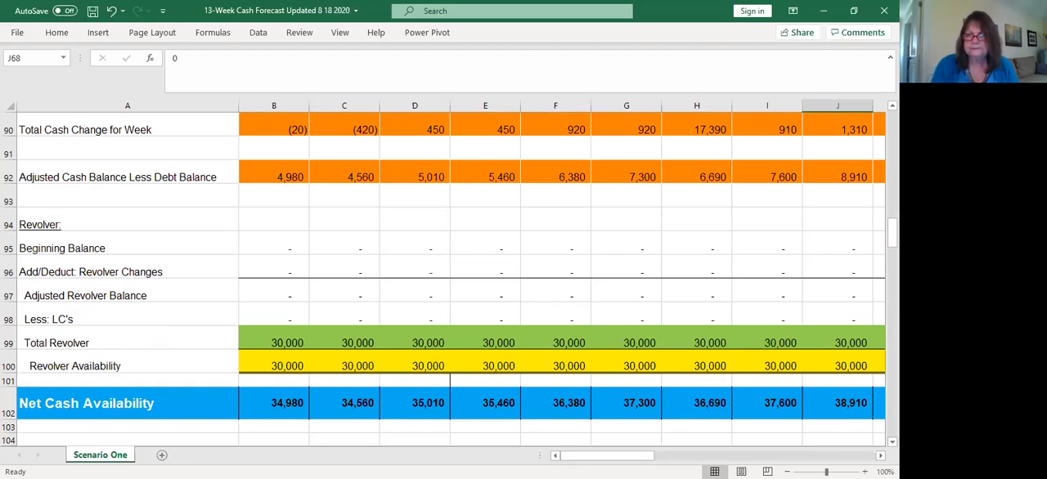
scroll(450, 278, "down", 1)
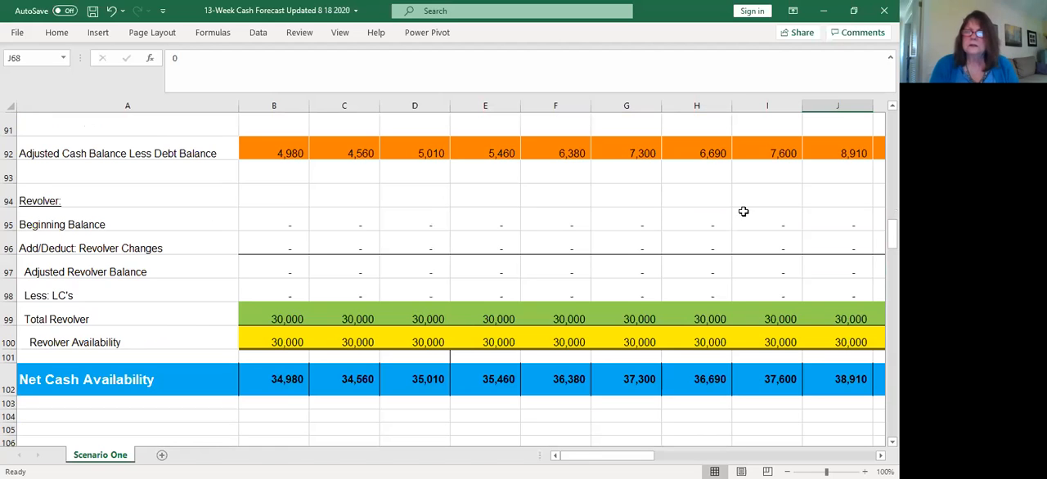